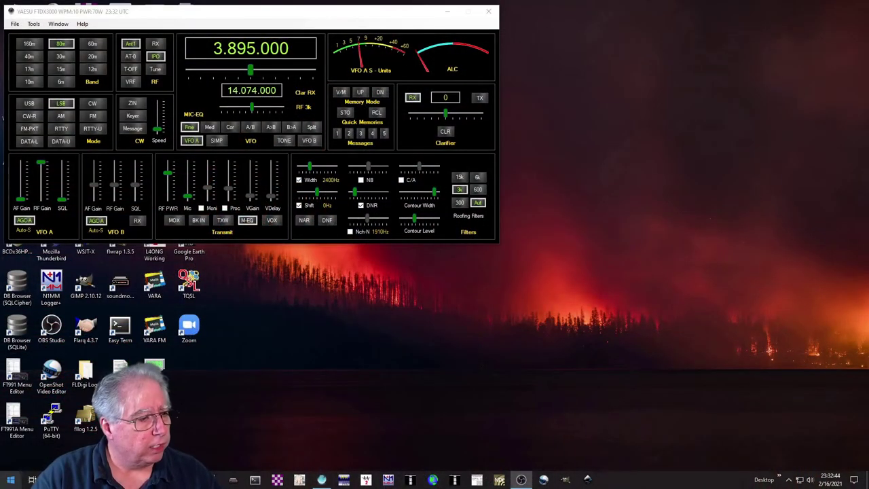
- Switch to Winlink Express, open a Vara HF Winlink session, and bring up the VARA HF modem window
click(277, 480)
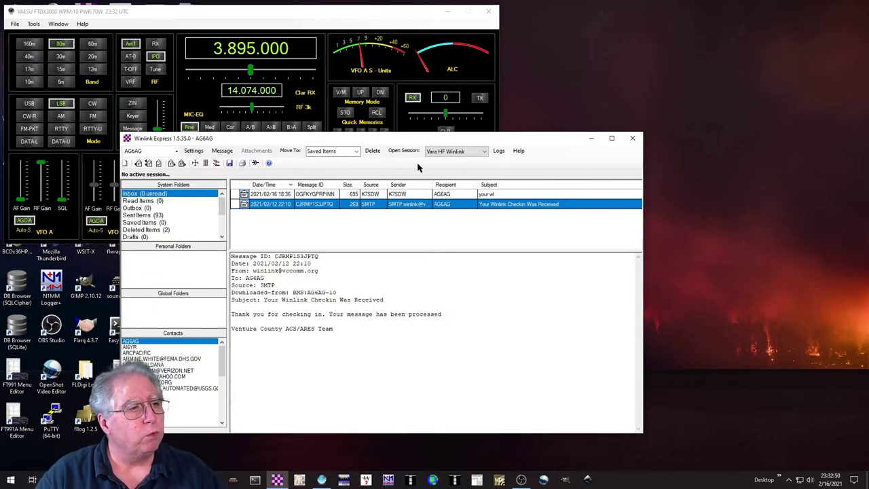
click(484, 152)
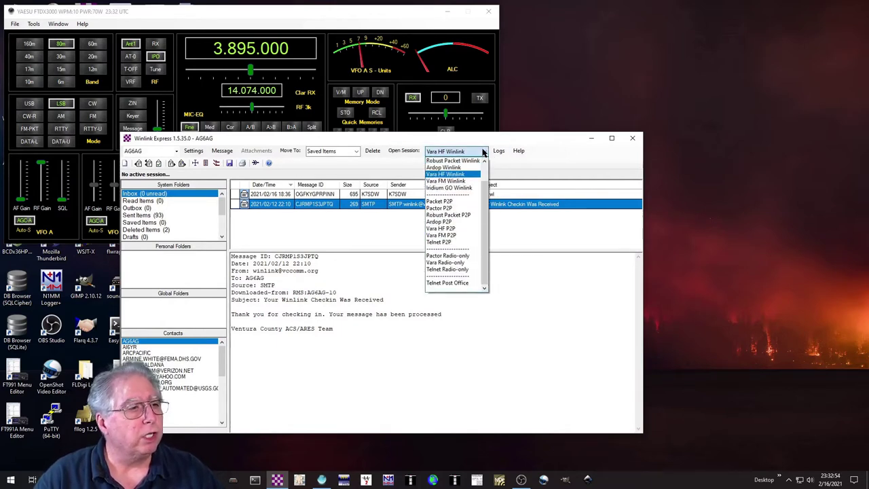
click(444, 175)
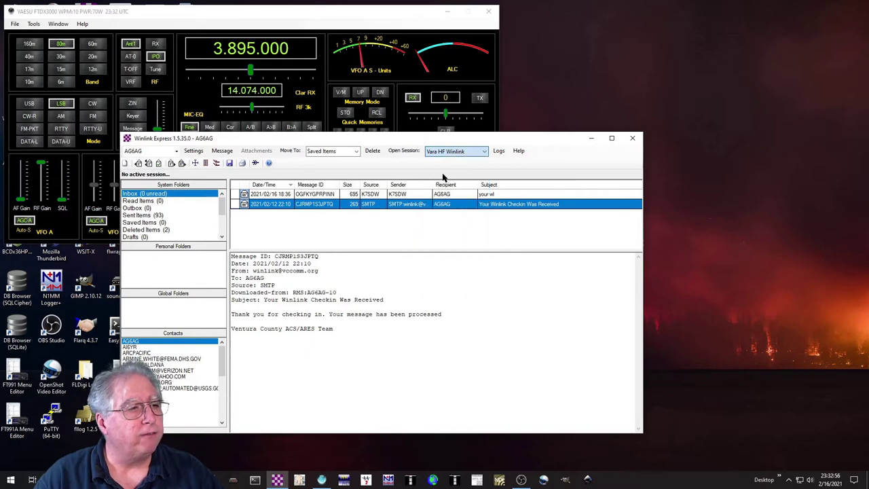
click(404, 151)
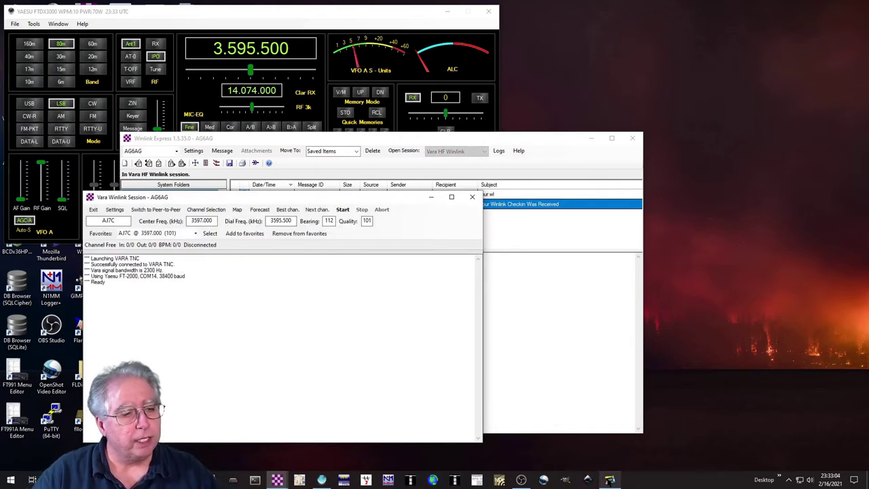
click(609, 479)
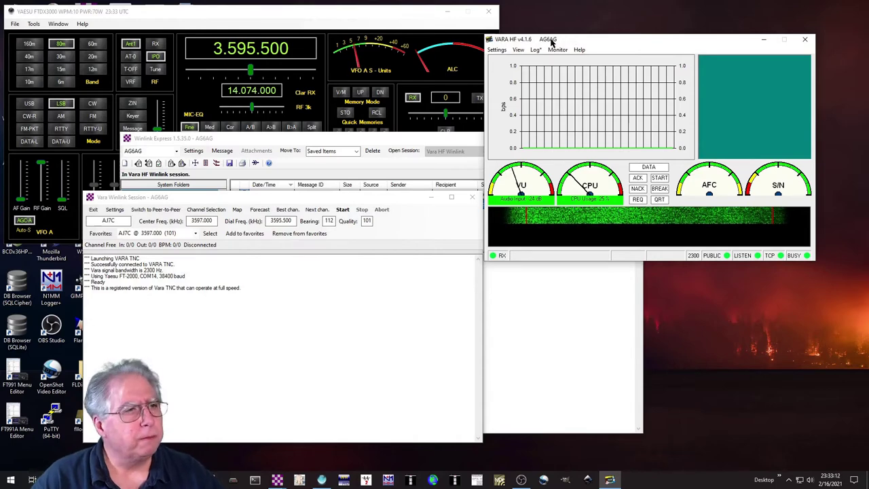
- Review the TCP ports, licences and connection options in the modem's VARA Setup, moving the dialog clear of the radio controls
click(498, 50)
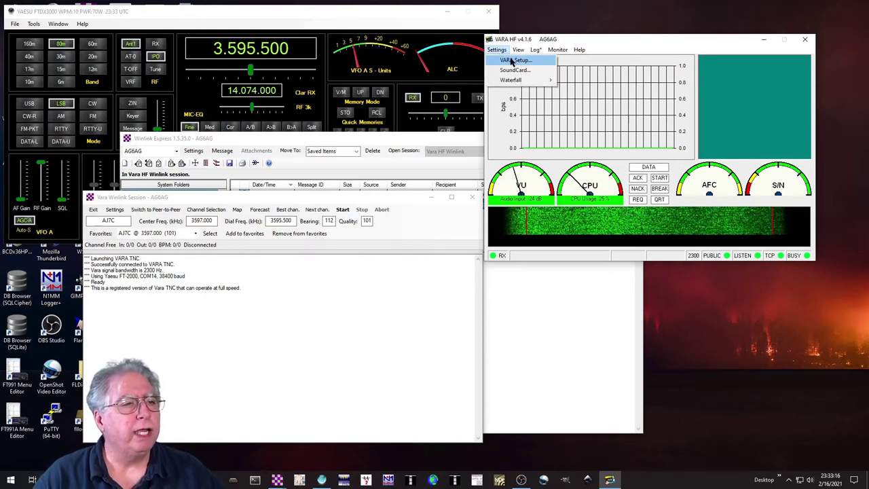
click(513, 61)
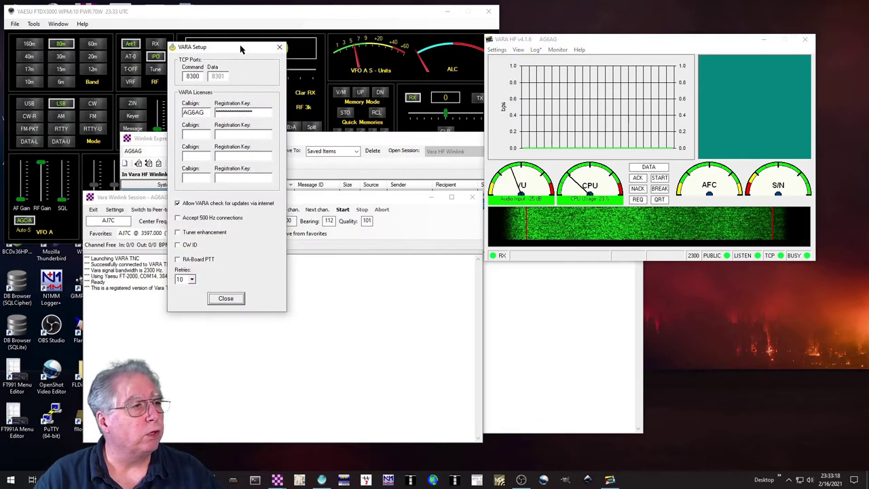
drag(242, 49, 676, 34)
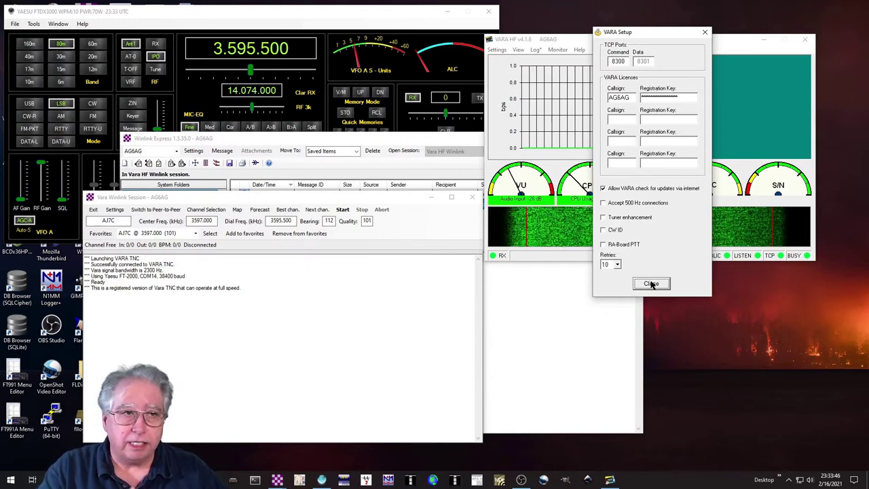
click(651, 284)
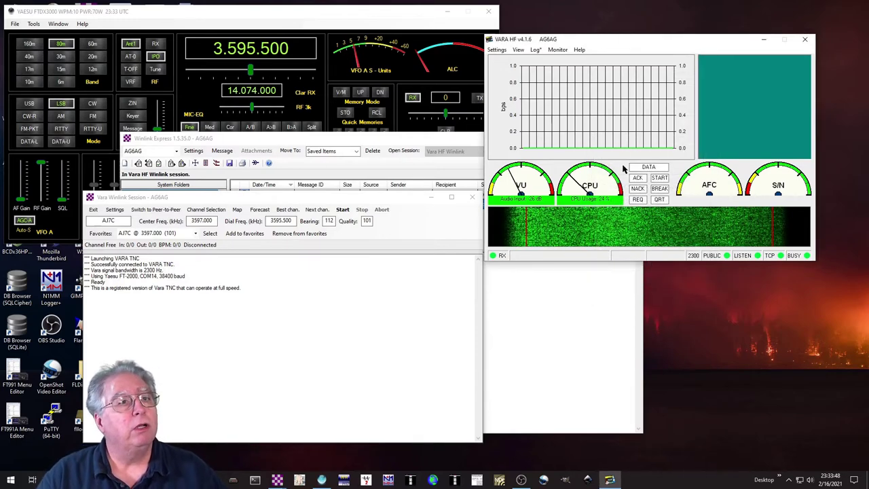
- Check the modem's sound card input, output and drive level, moving the dialog clear of the radio controls
click(498, 51)
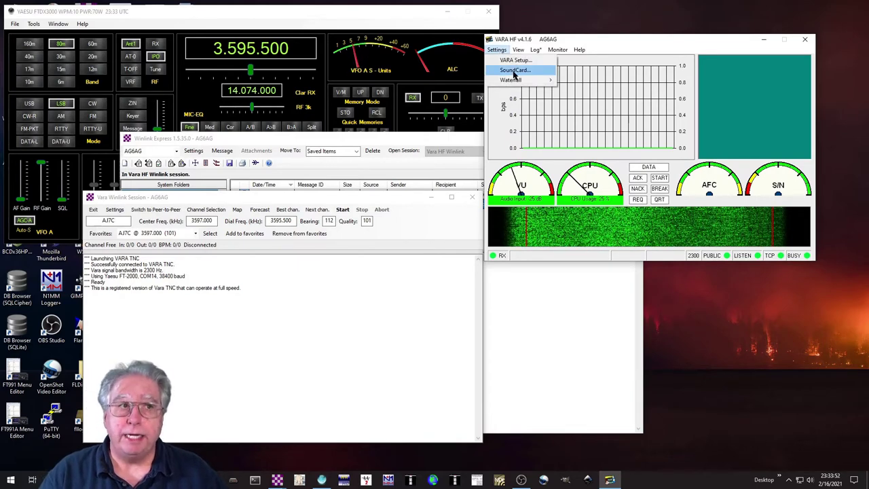
click(514, 70)
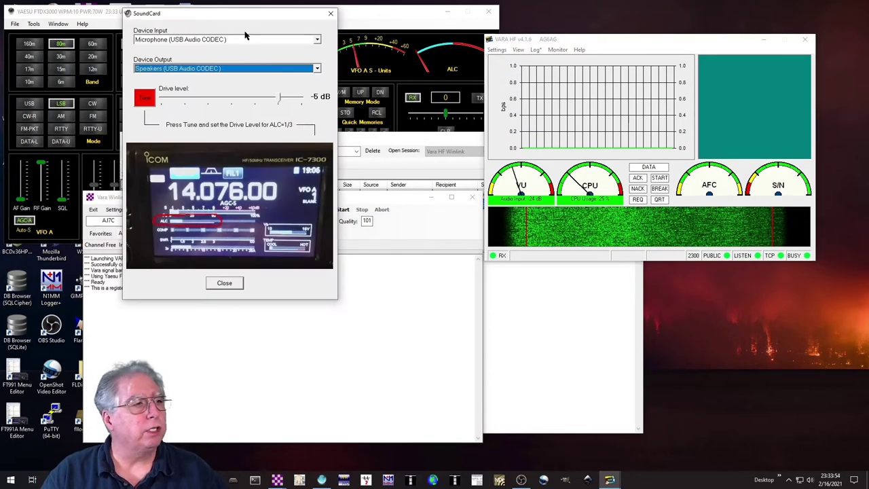
drag(184, 14, 598, 70)
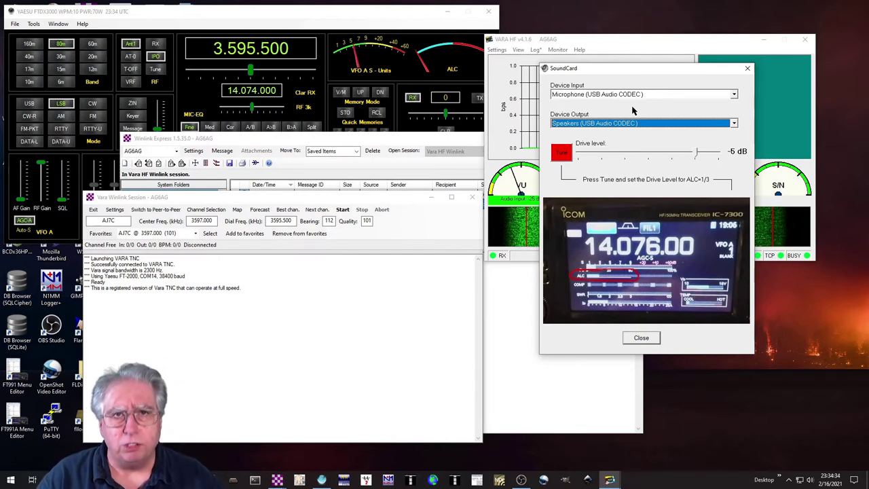
click(641, 337)
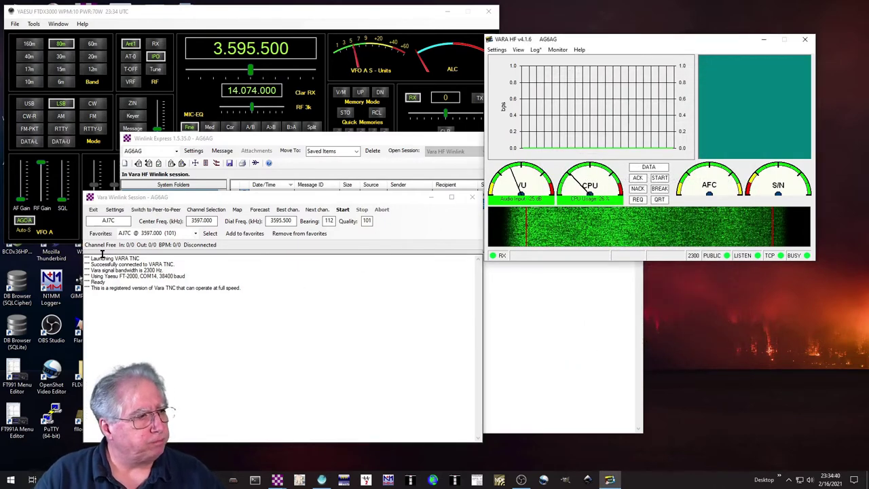
- Update the session's Vara TNC setup with command port 8300, bandwidth 2300 and automatic modem launch, and bring the modem window back up
click(112, 211)
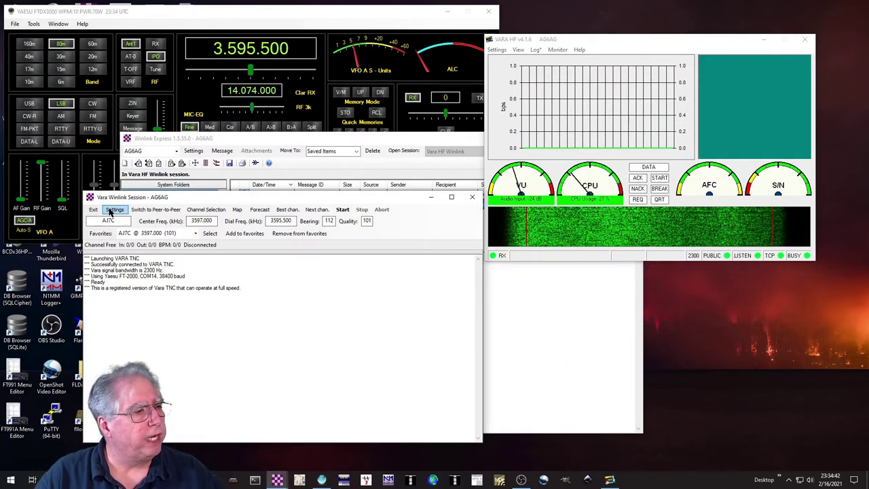
click(112, 210)
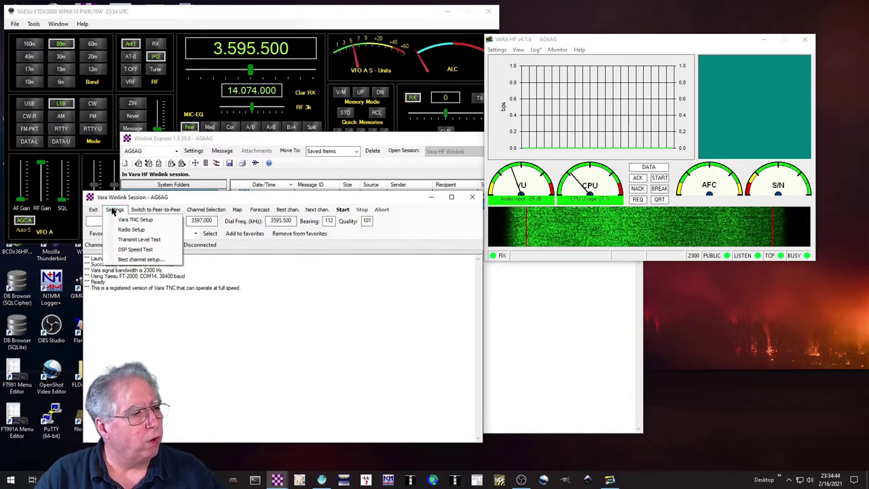
click(127, 221)
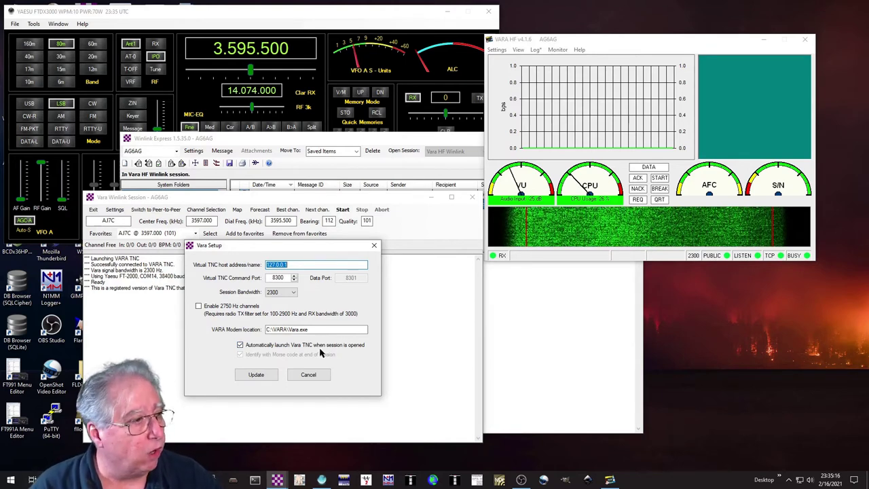
click(255, 377)
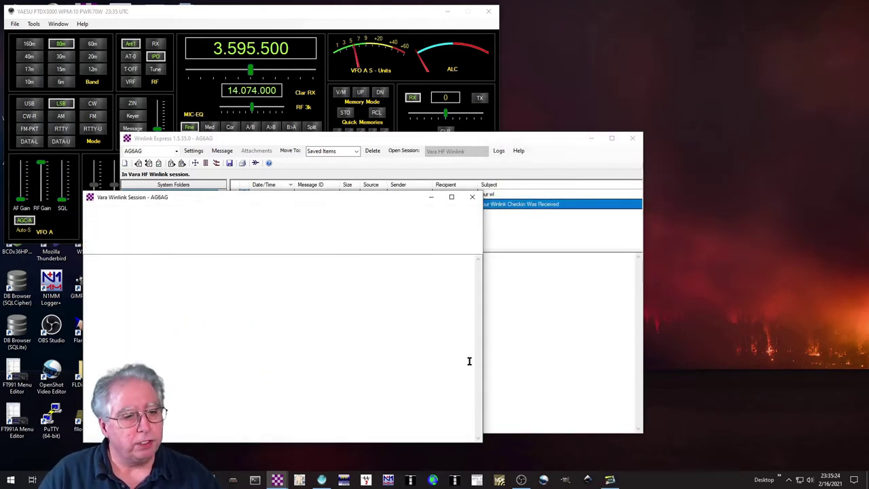
click(615, 479)
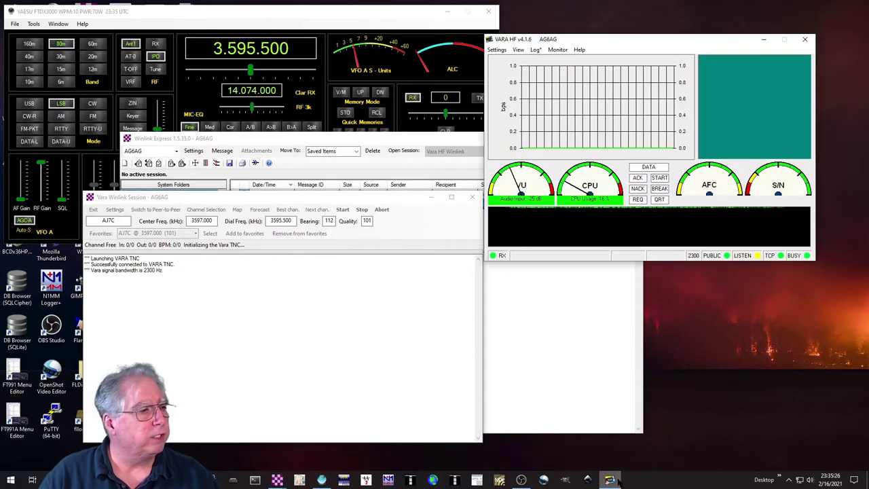
- Update the session's radio setup with Yaesu FT-2000, COM14 at 38400 baud and PTT port FT-991/A, and bring the modem window back up
click(114, 210)
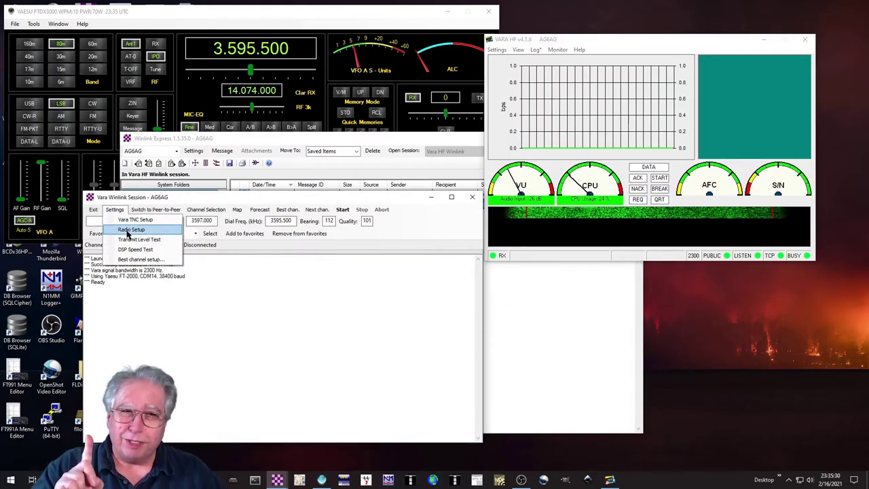
click(127, 231)
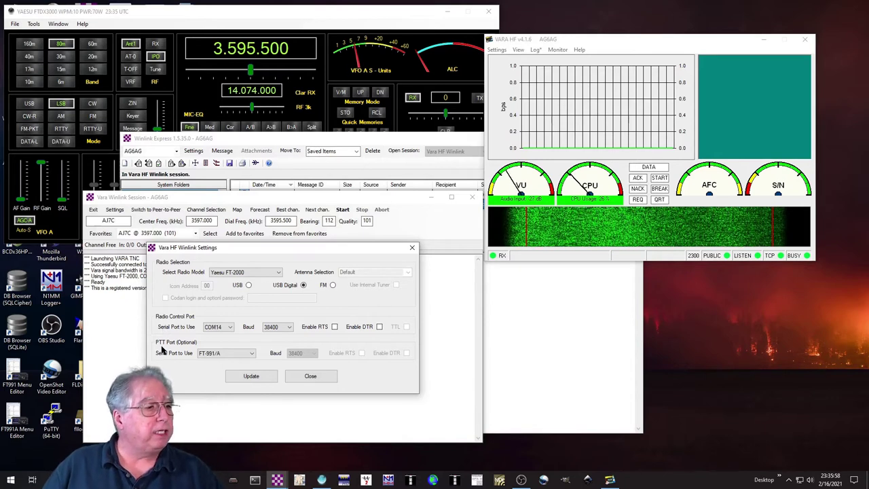
click(246, 353)
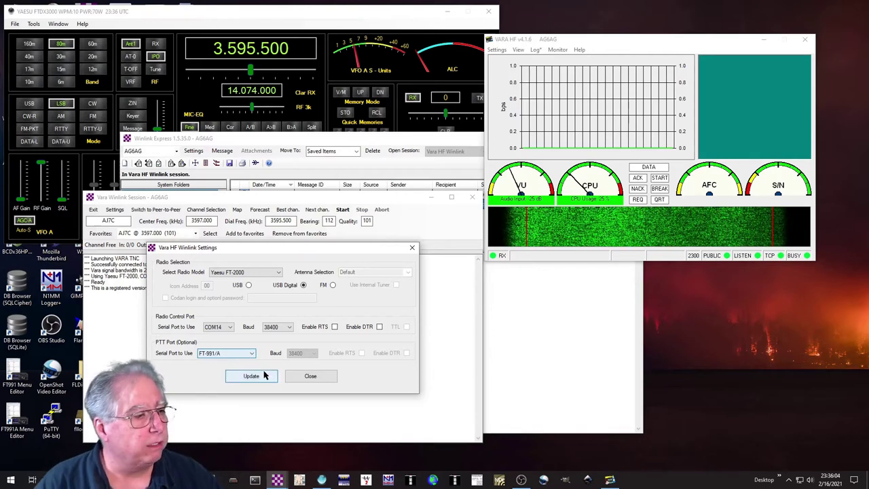
click(248, 378)
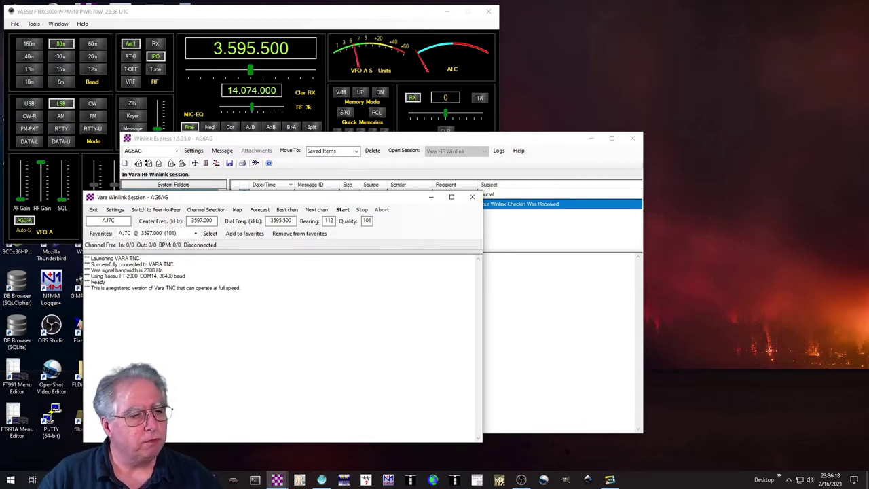
click(610, 480)
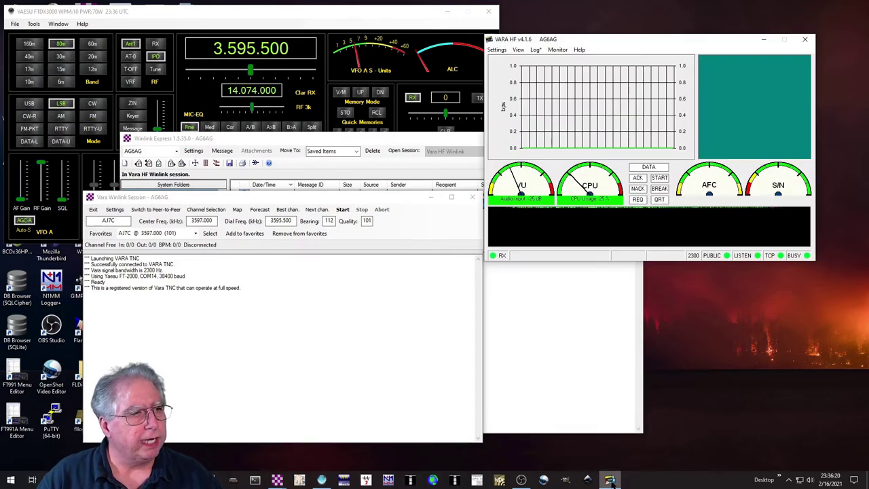
- Switch the transceiver to the 40m band and on to the 20m band, and return to the Vara Winlink session
click(116, 12)
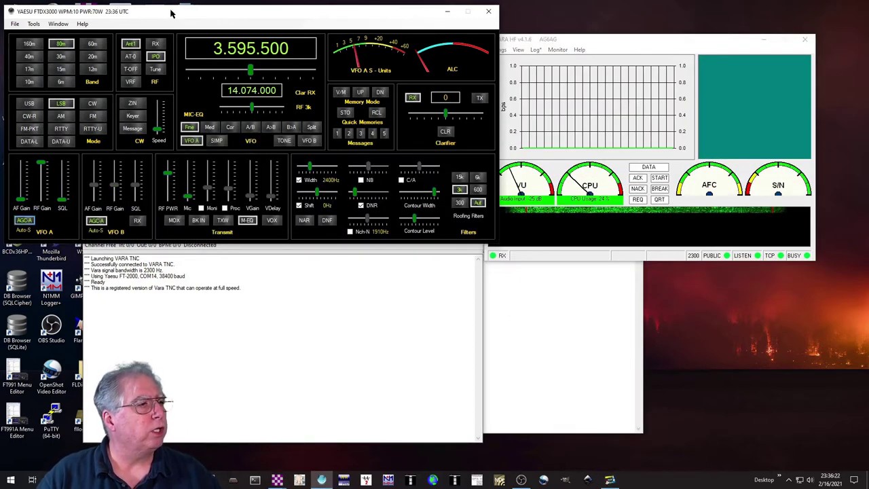
click(27, 57)
click(27, 57)
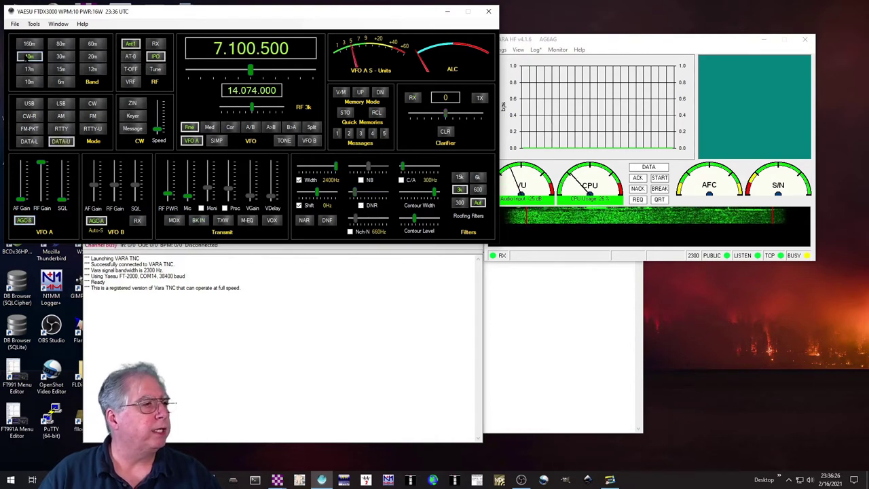
click(93, 57)
click(93, 57)
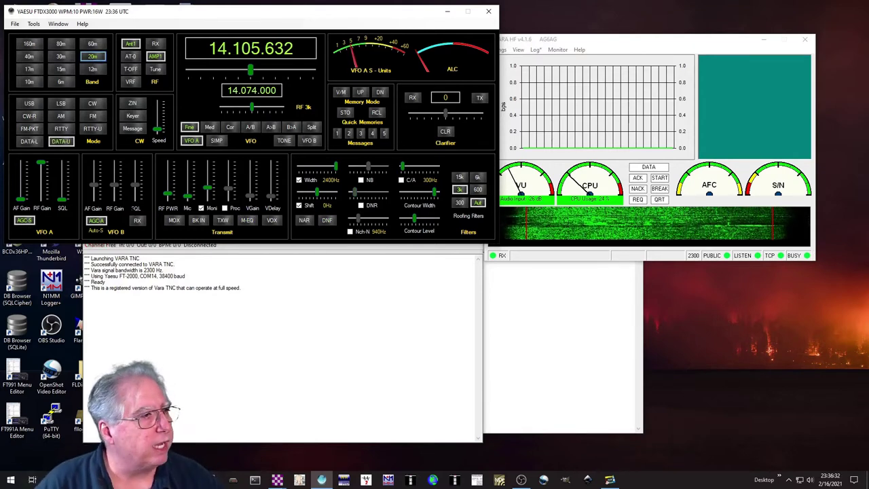
click(301, 430)
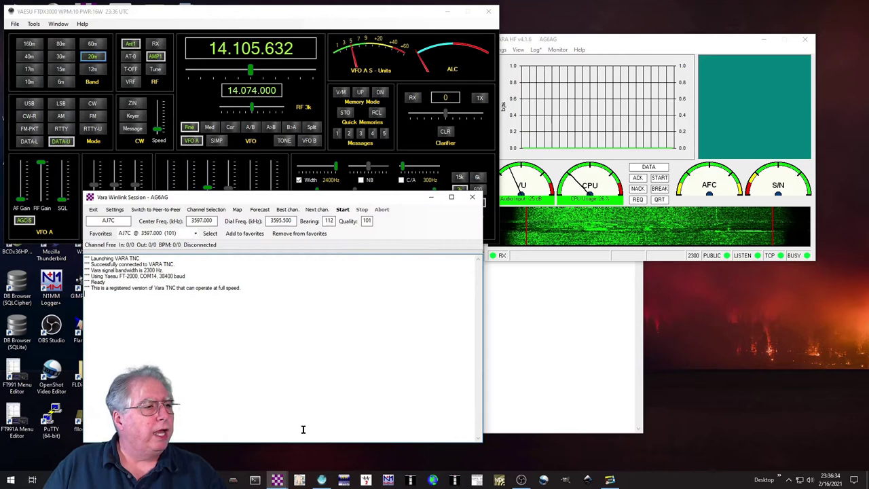
- Open the session's HF channel selector and check the Solar Flux Index value, cancelling its dialog
click(206, 210)
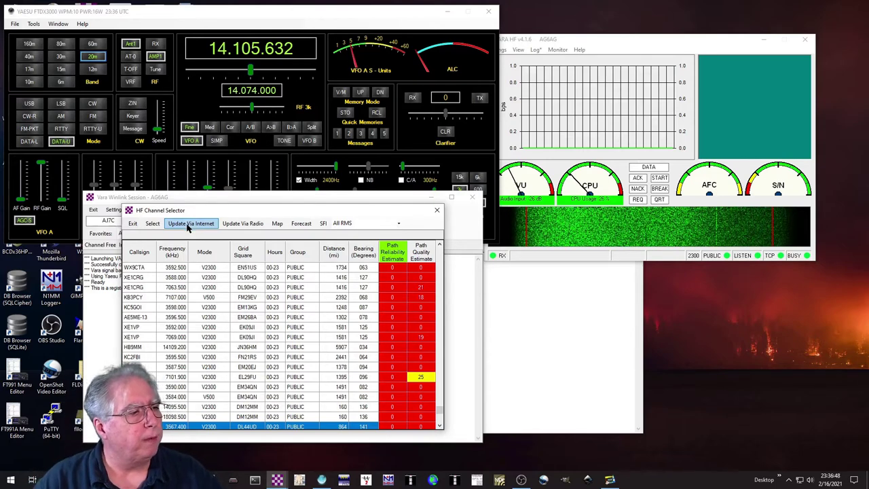
click(188, 226)
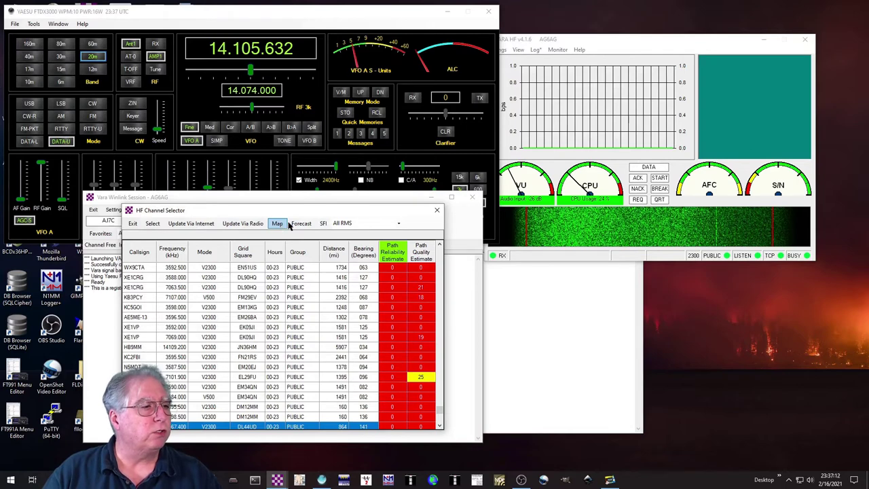
click(324, 226)
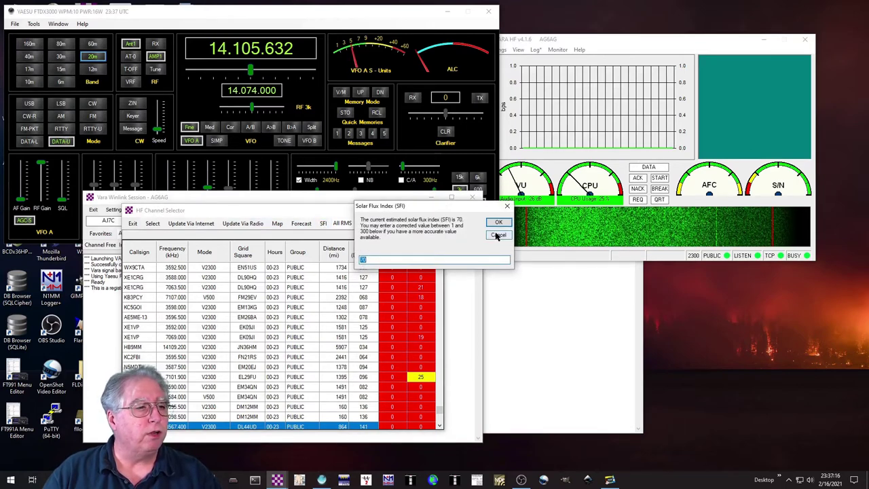
click(496, 235)
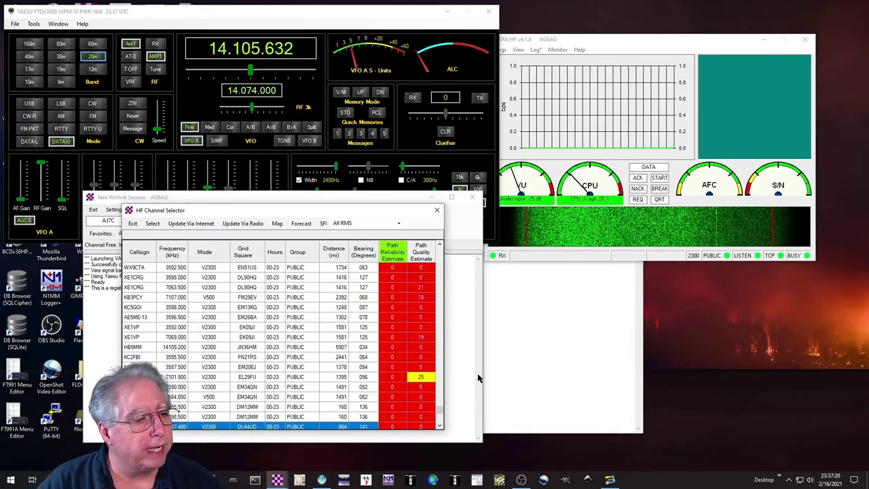
- Examine the channels with the highest path reliability estimates in the list, and exit the channel selector
scroll(435, 381, up, 2)
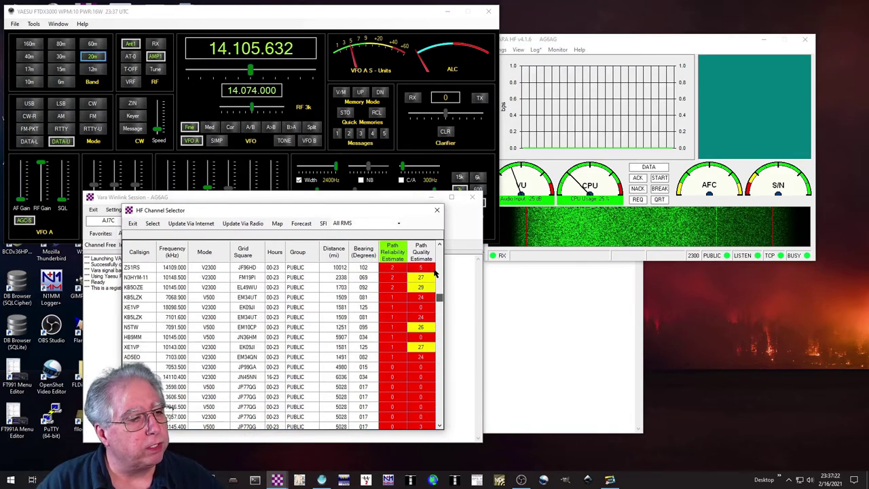
scroll(437, 264, up, 10)
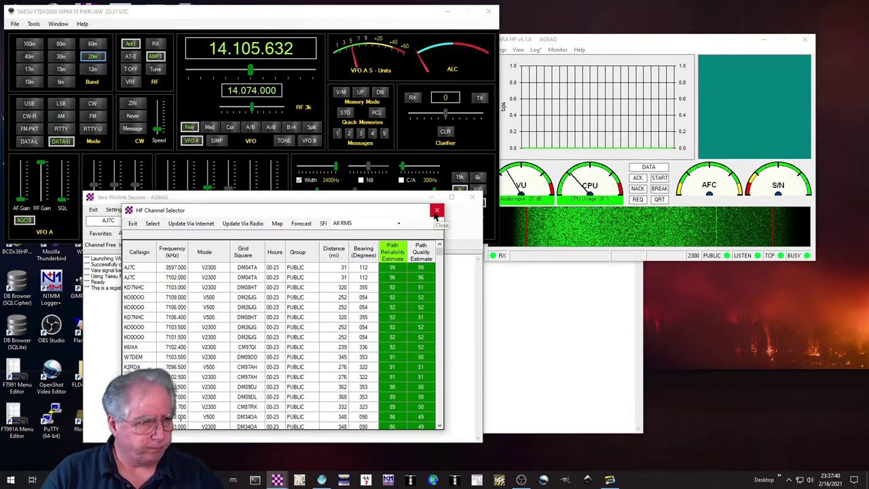
click(132, 224)
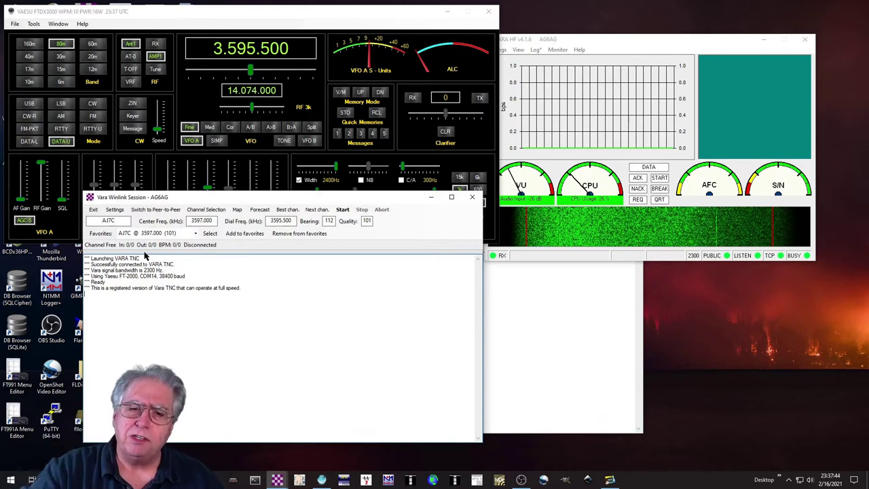
- Review the session's Best Channel Selection Setup options, including frequency limits and minimum path quality, and save them
click(114, 211)
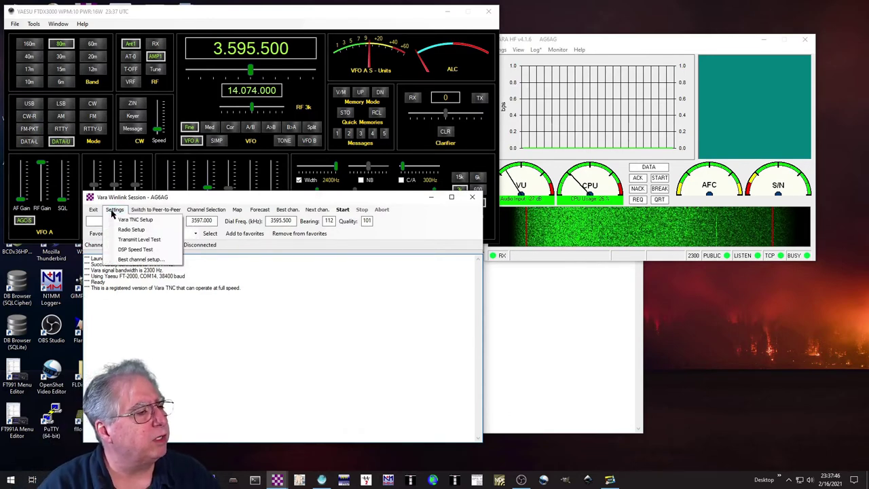
click(133, 259)
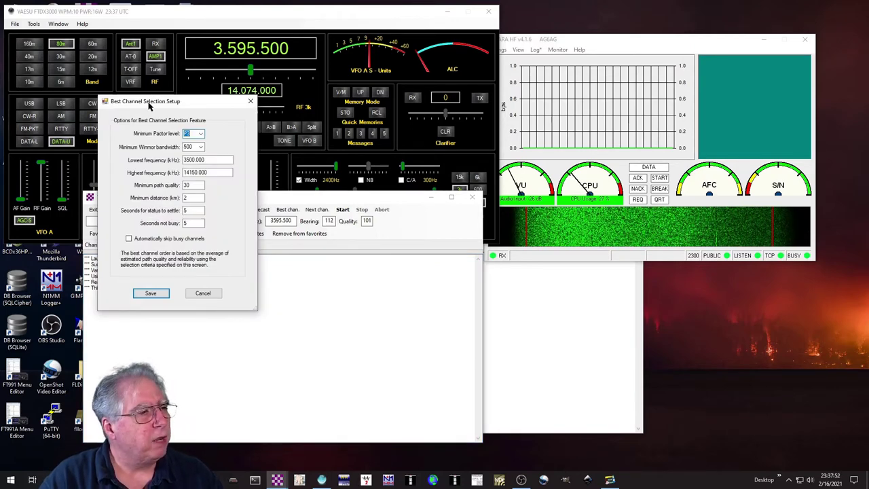
drag(151, 104, 373, 117)
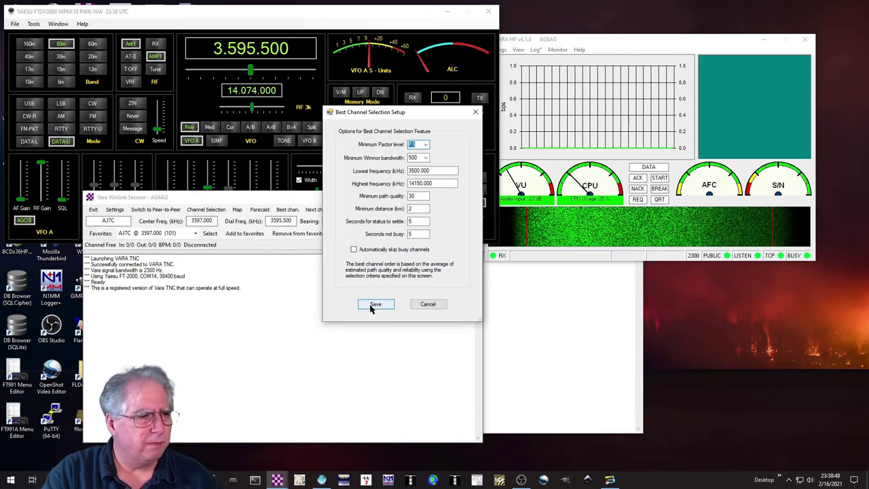
click(373, 304)
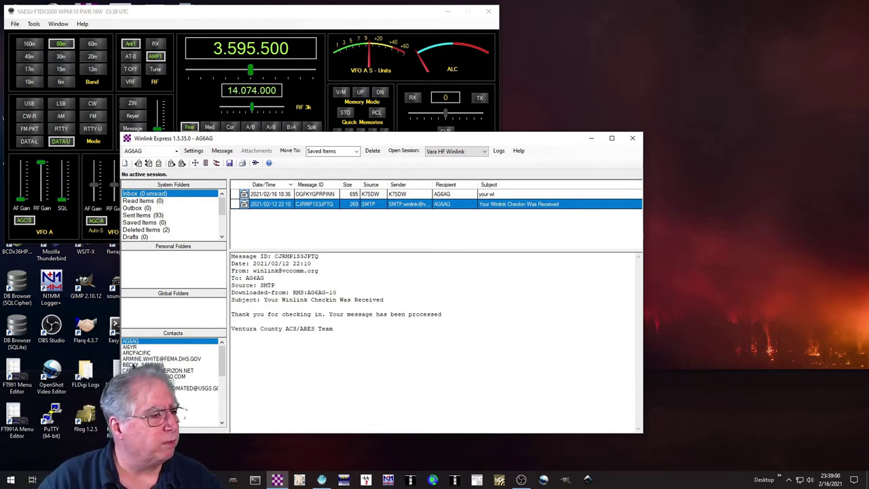
- Find the recipient's call sign in the Winlink Express contacts and start a new message addressed to it
scroll(171, 380, down, 2)
scroll(194, 412, down, 1)
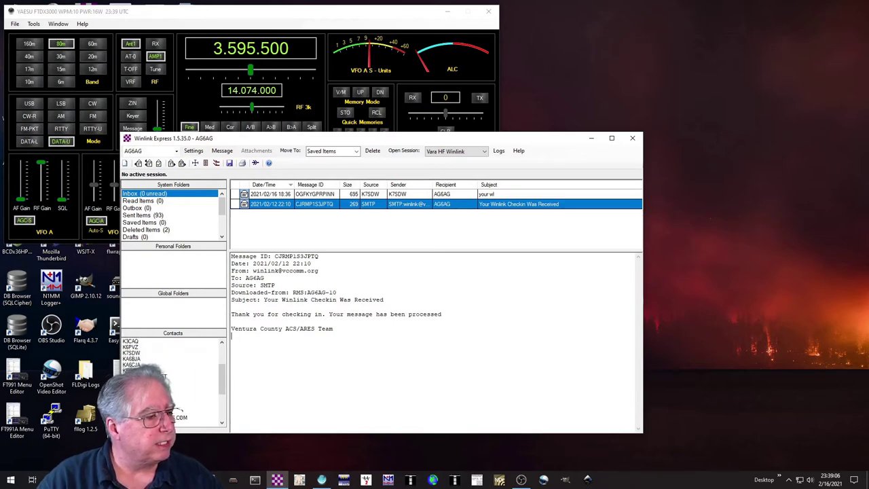
double_click(177, 400)
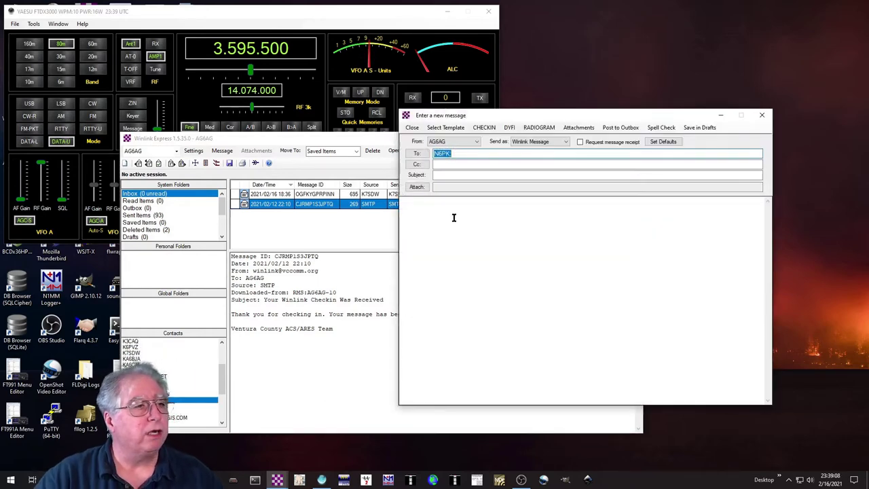
- Set the message subject to "Sending as part of a Vara HF Instructional Video"
click(446, 176)
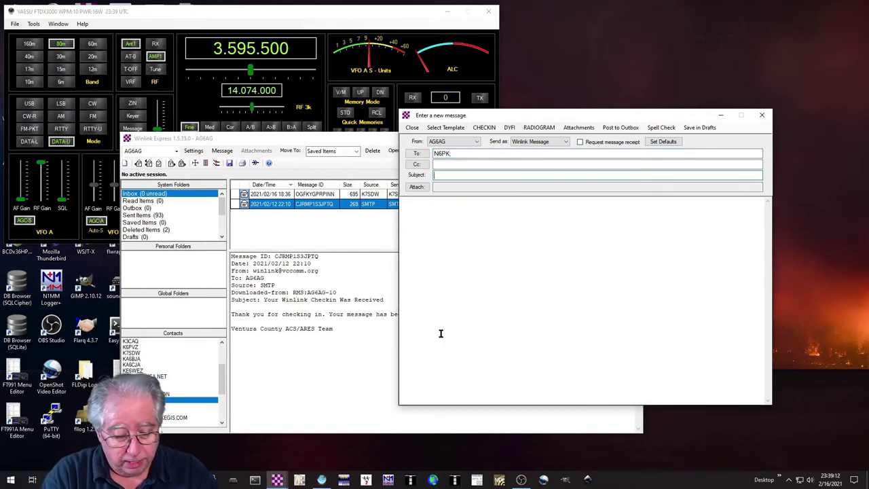
text(Semd)
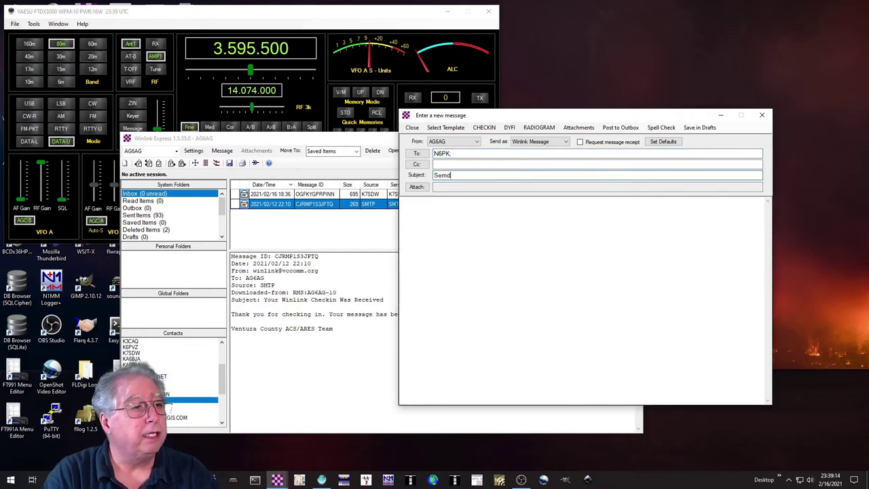
key(BackSpace)
text(nding as )
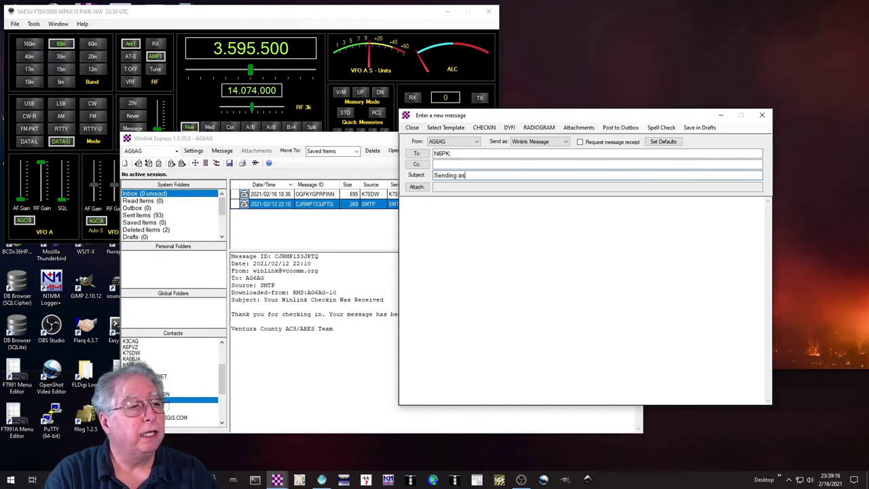
text(part of)
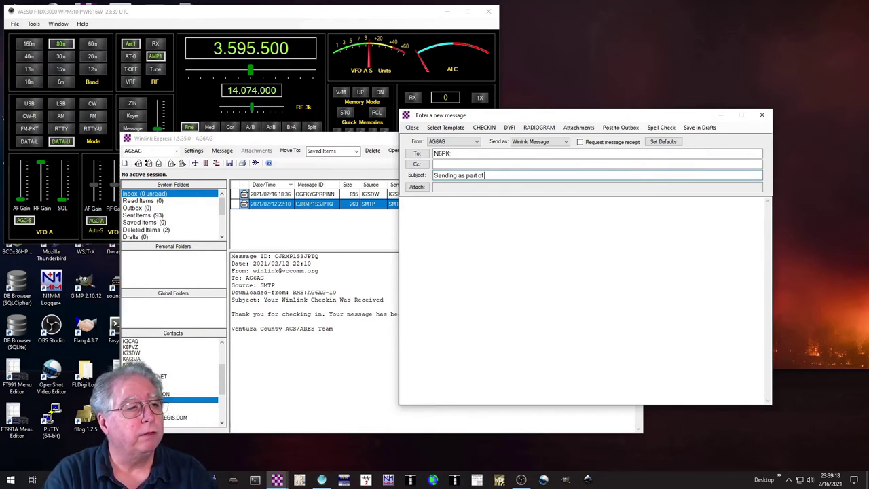
text( a Vara F)
key(BackSpace)
text(HF )
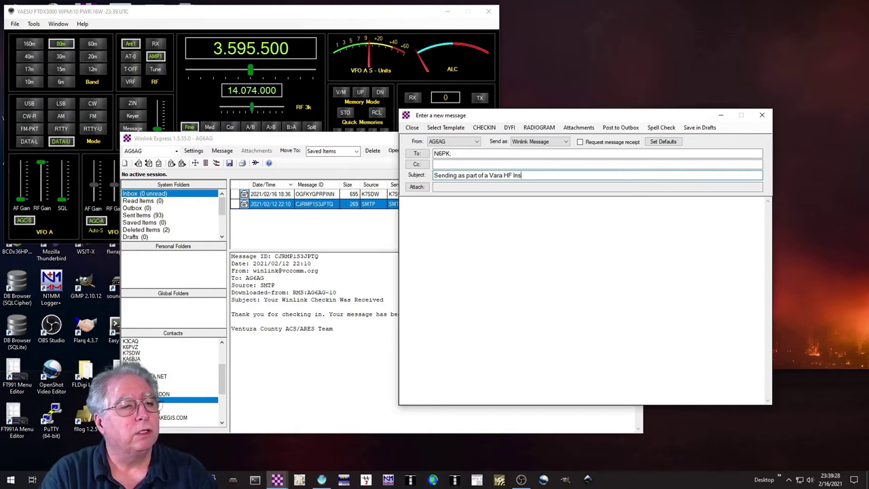
text(Instructional)
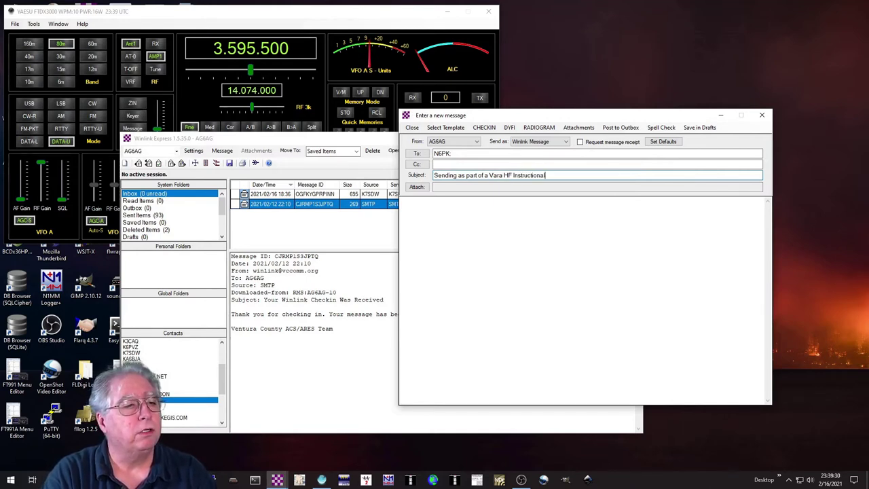
text( Video)
- Write a greeting, "Sending this to demonstrate Vara HF." and the sender's name and call sign, and post the message to the outbox
key(Tab)
text(Hi Zak,)
key(Return)
key(Return)
text(Sending this to demonstr)
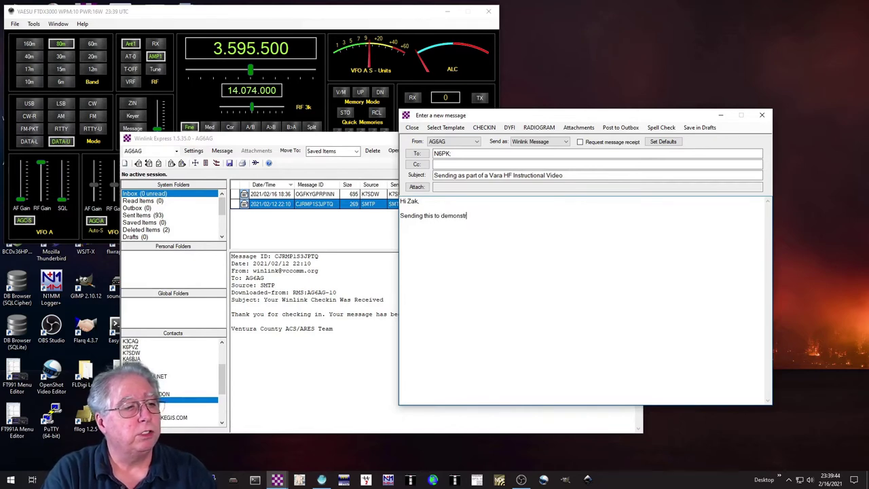
text(ate)
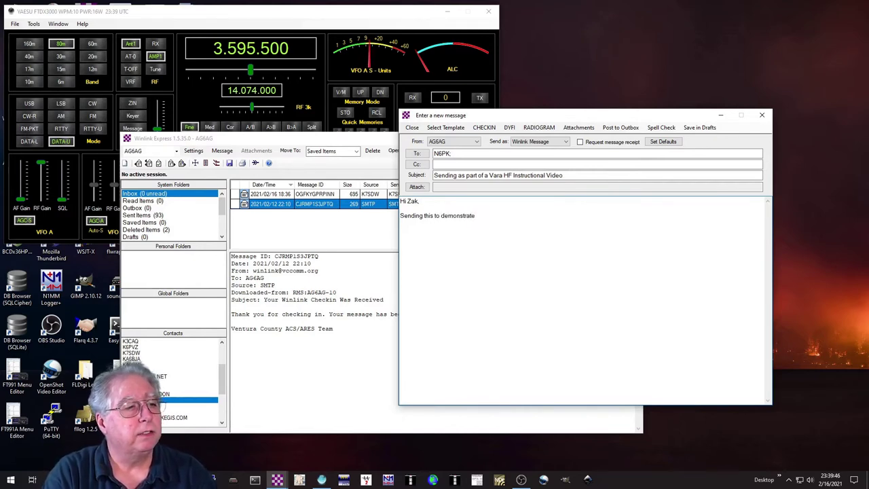
text( Var)
text(a HF.  )
text(Stu )
text(AG6AG)
key(Return)
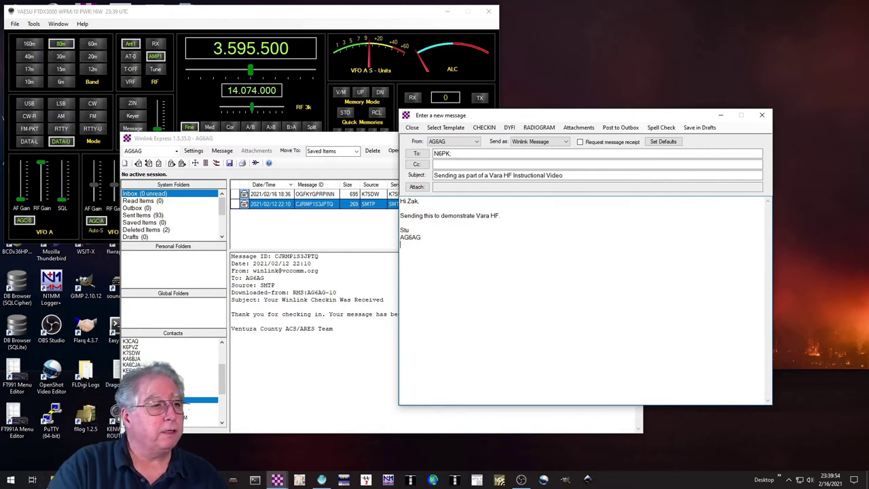
click(615, 129)
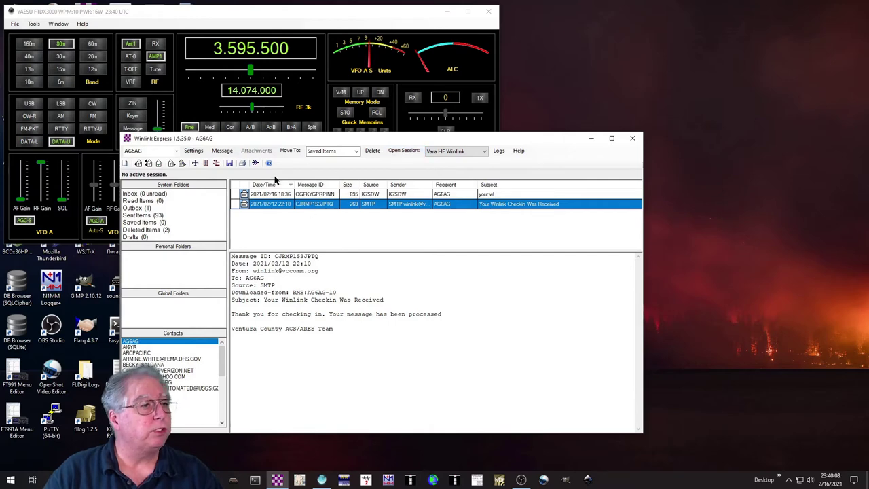
- Reopen the Vara HF Winlink session with its modem window and try calling the gateway on the best channel, 7102.000 kHz
click(255, 164)
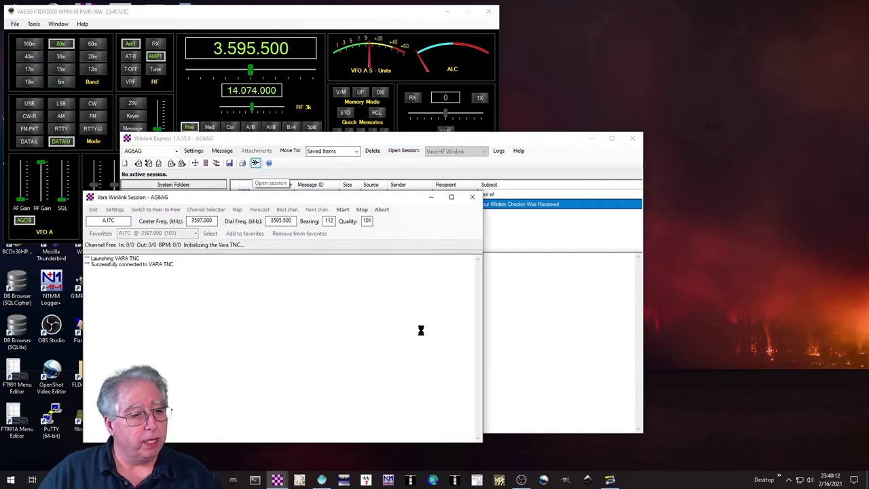
click(609, 480)
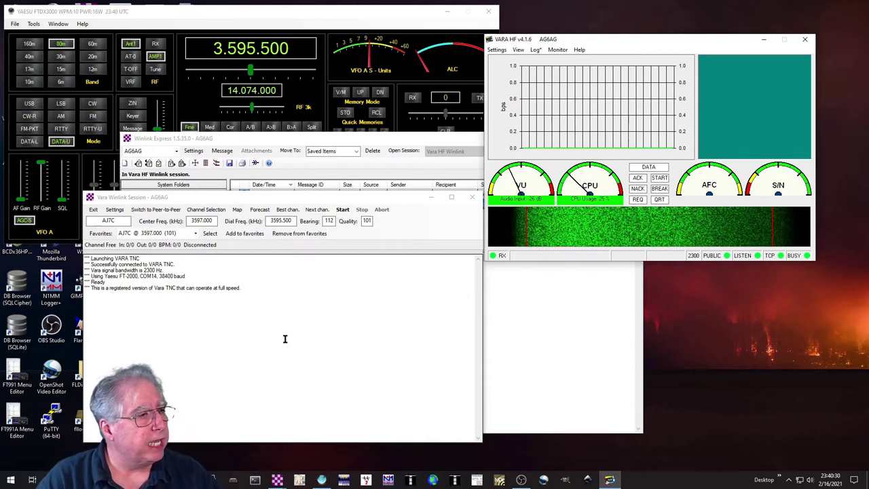
click(284, 213)
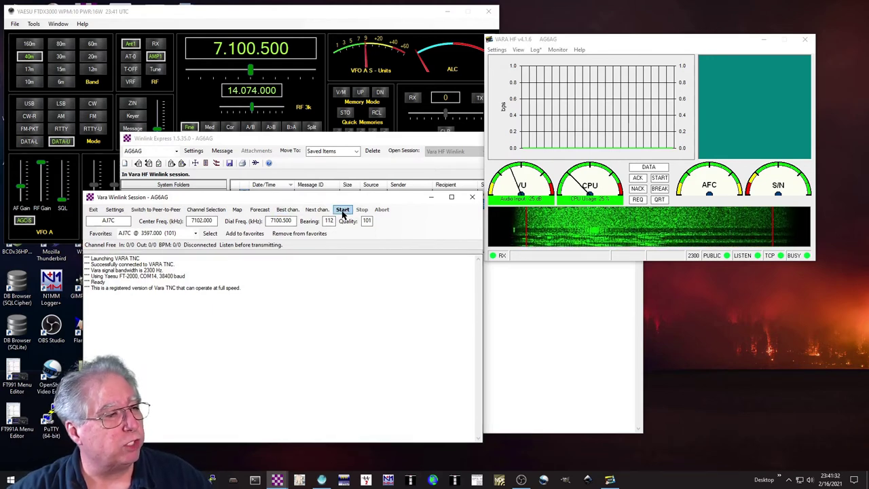
click(343, 212)
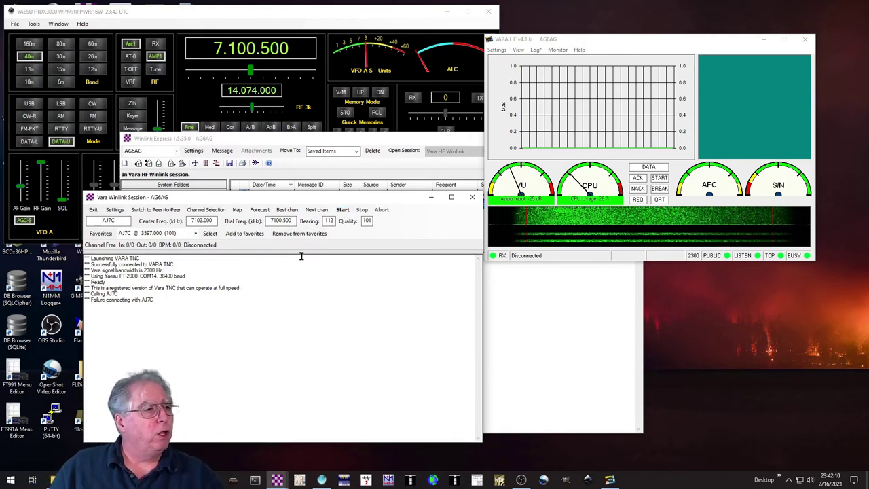
- Switch to the next channel, 3597.000 kHz, and call the gateway, retrying the call to send the outbox message
click(312, 209)
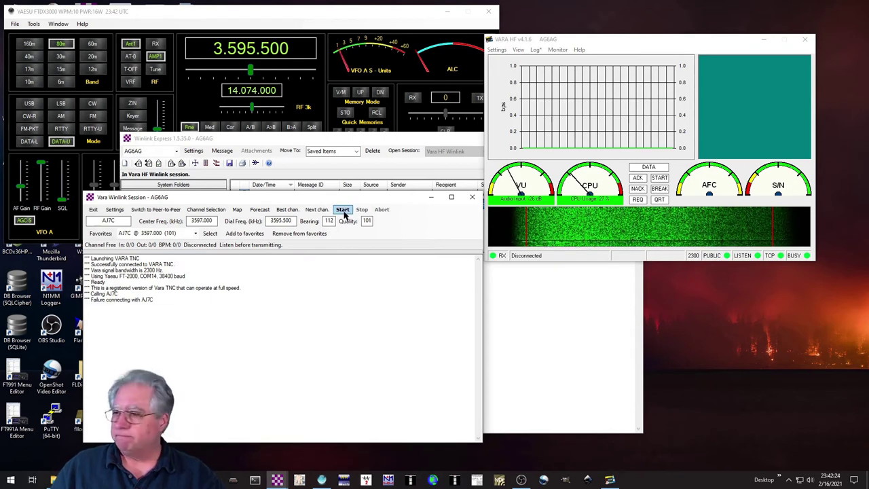
click(343, 209)
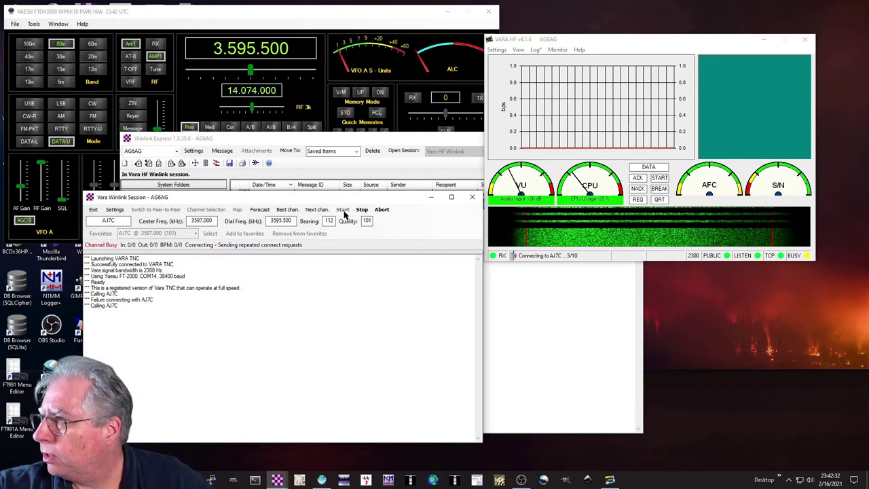
click(362, 210)
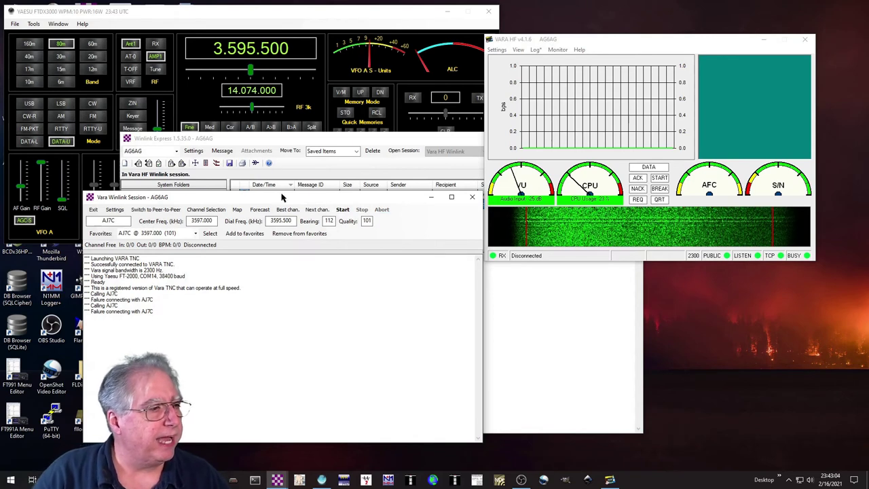
click(342, 211)
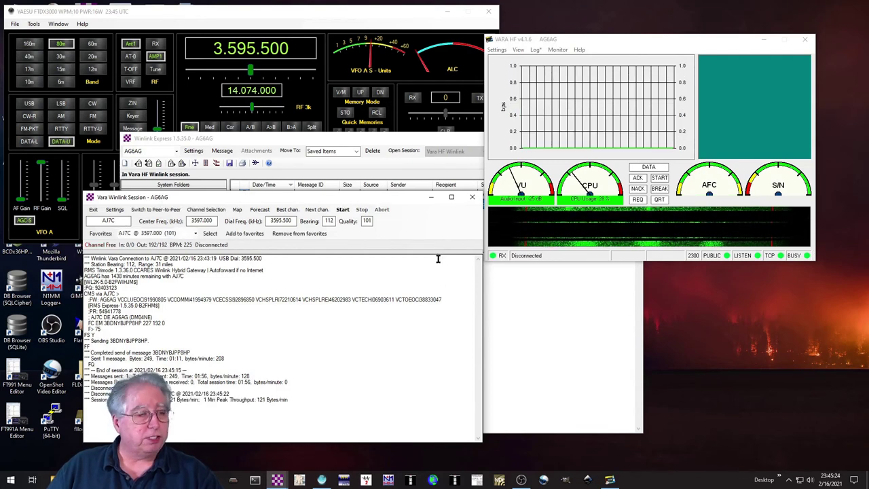
- Close the Vara Winlink session and exit Winlink Express
click(475, 199)
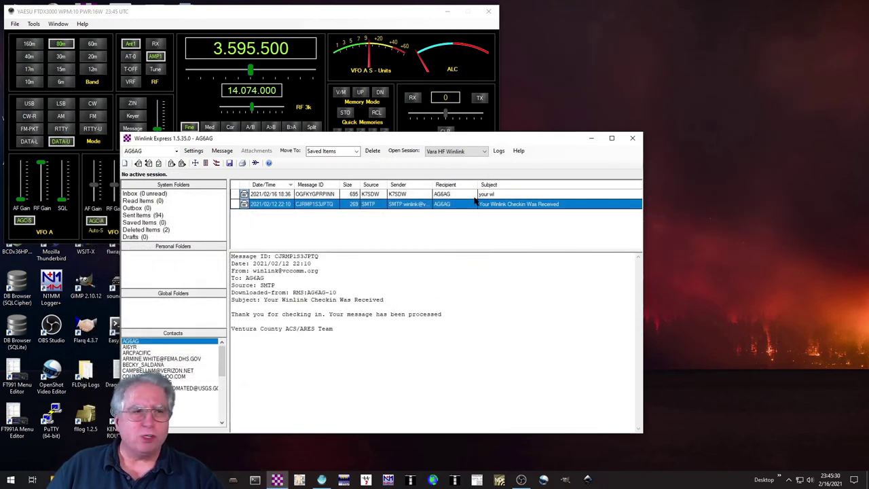
click(632, 138)
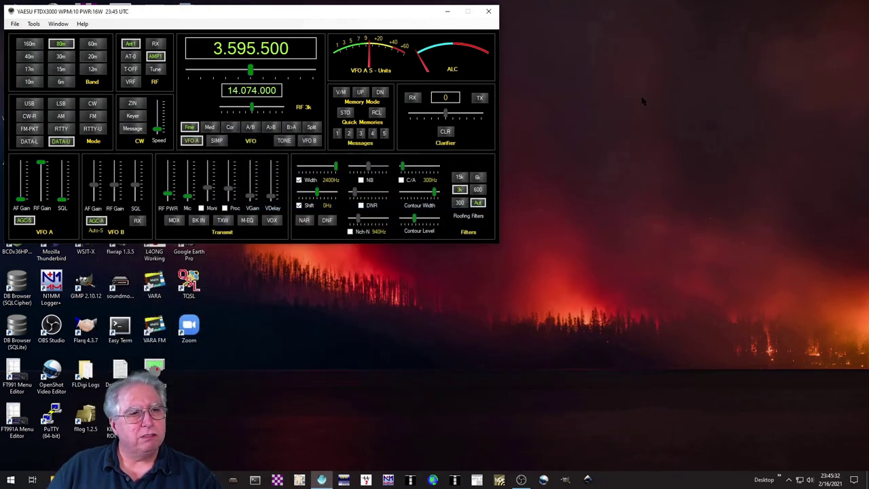